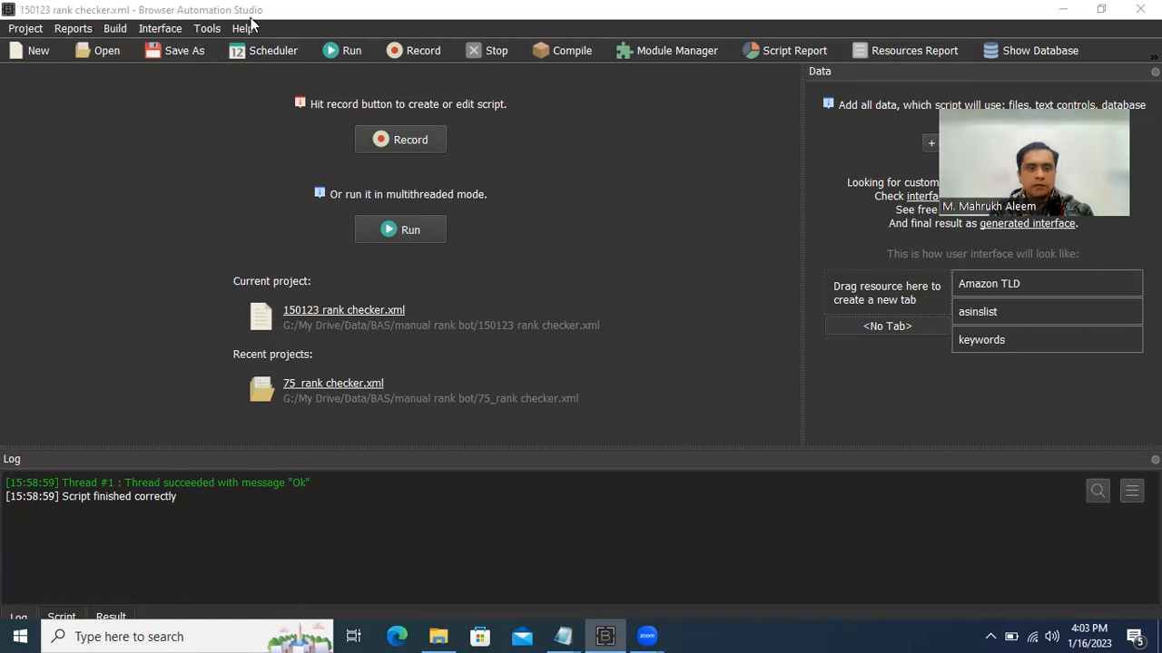
pyautogui.click(26, 28)
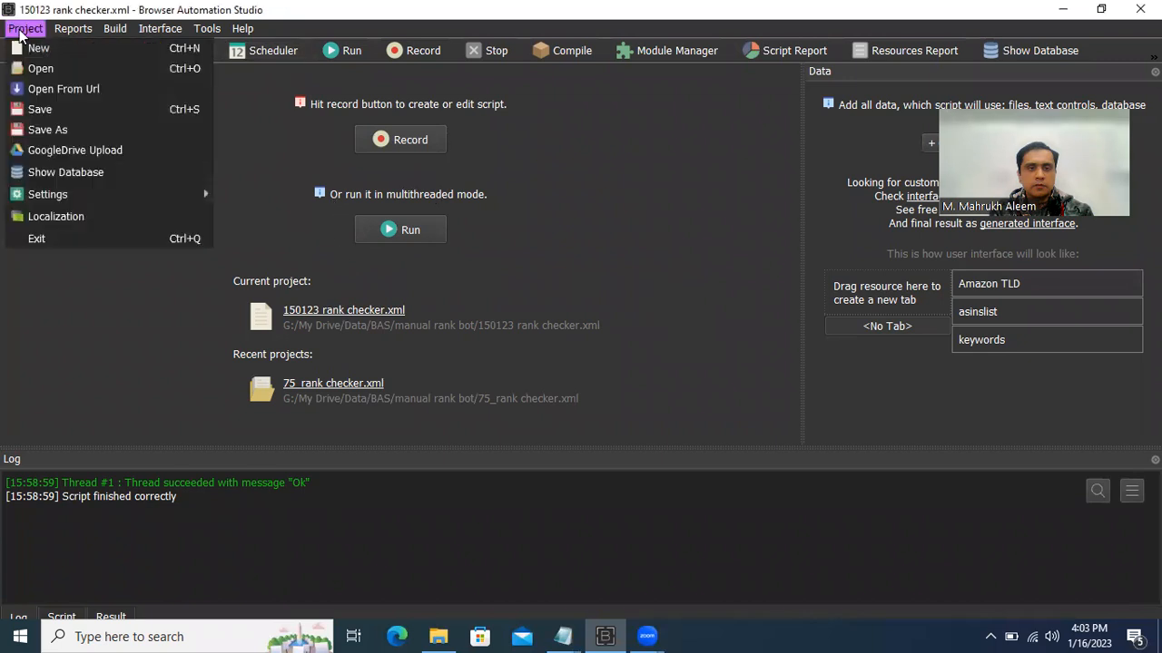
pyautogui.click(564, 324)
pyautogui.click(378, 310)
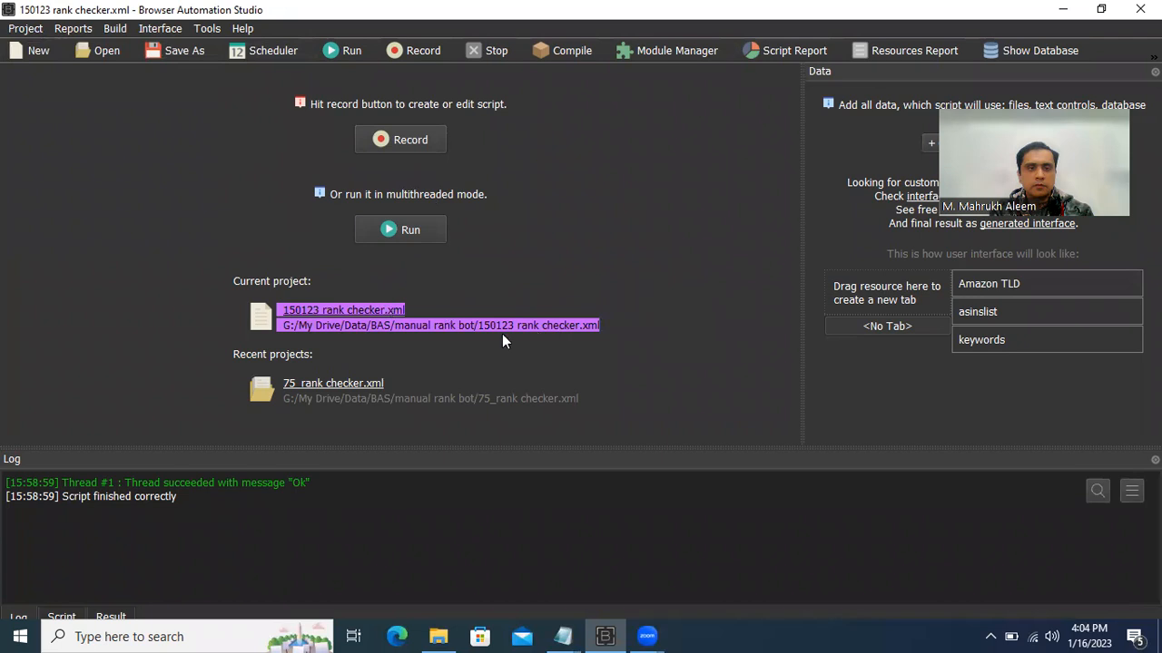
# Run the 150123 rank checker project and keep Amazon.co.uk as the Amazon TLD resource
pyautogui.click(406, 230)
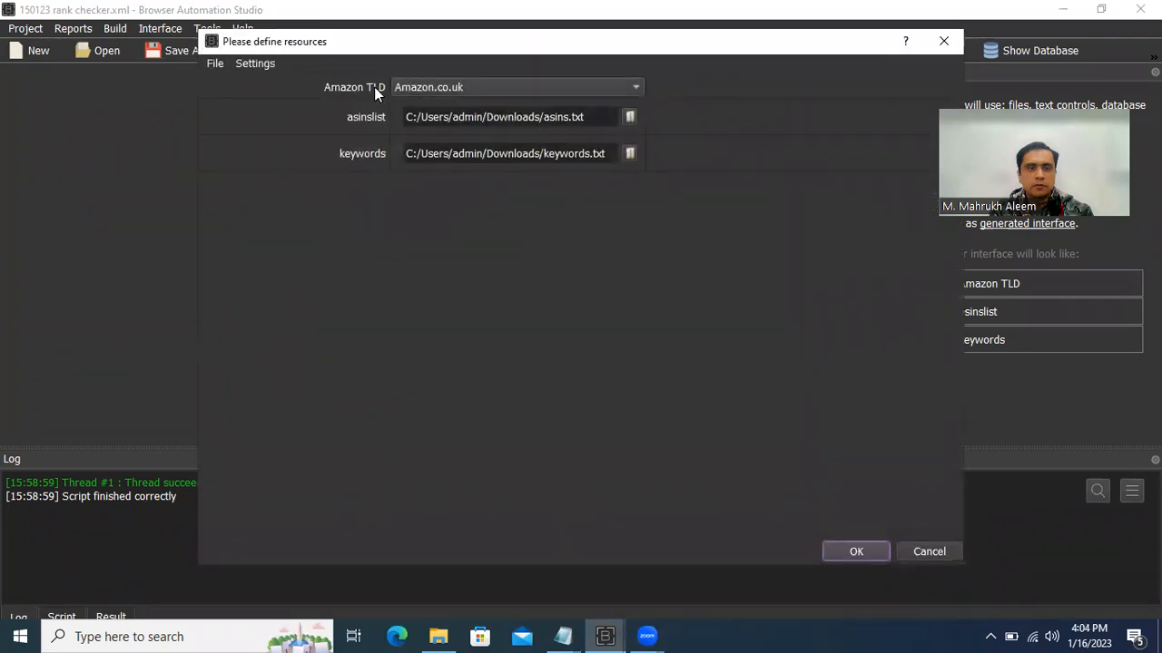
pyautogui.click(446, 87)
pyautogui.click(445, 88)
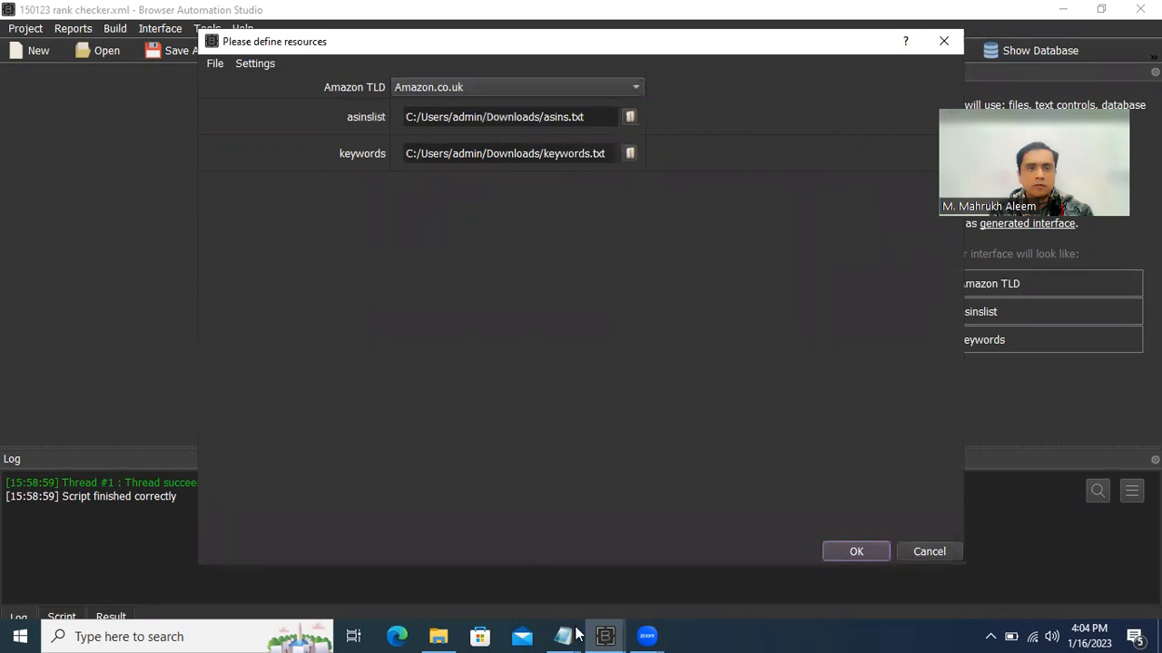
# Switch to the asins file in Notepad and review the comma-separated list of ASINs
pyautogui.moveTo(525, 565)
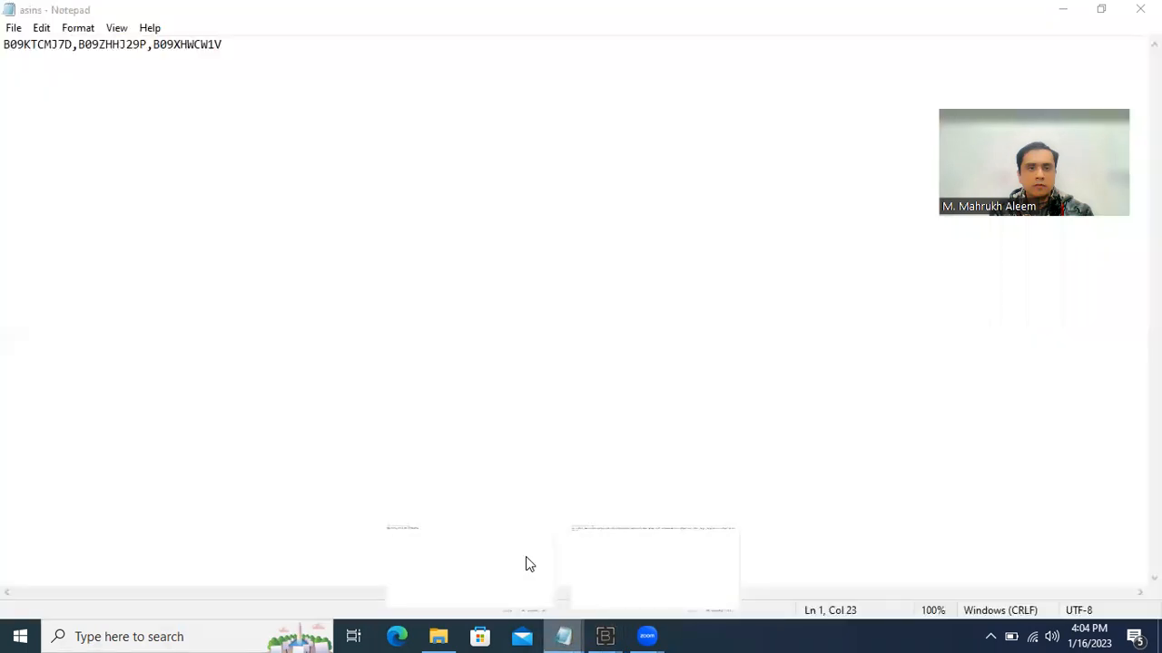
pyautogui.click(188, 61)
pyautogui.moveTo(17, 44); pyautogui.dragTo(239, 47)
pyautogui.click(267, 54)
pyautogui.moveTo(337, 60); pyautogui.dragTo(7, 45)
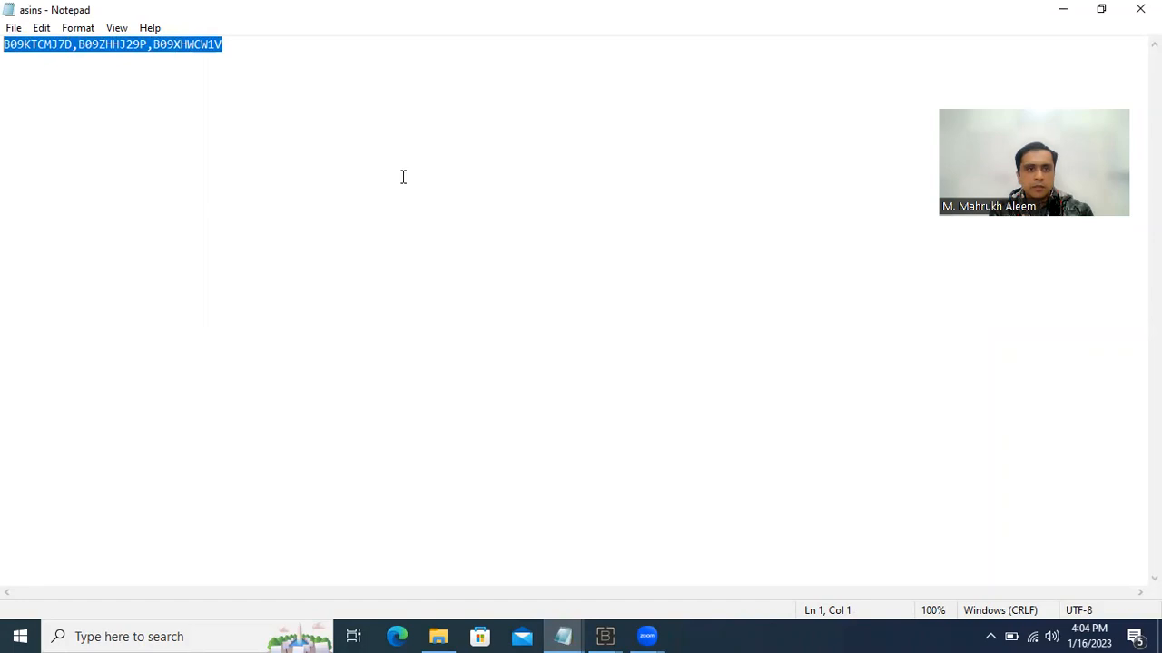
# Review the comma-separated search terms in the keywords file, and minimize both Notepad windows
pyautogui.hotkey('alt', 'Tab')
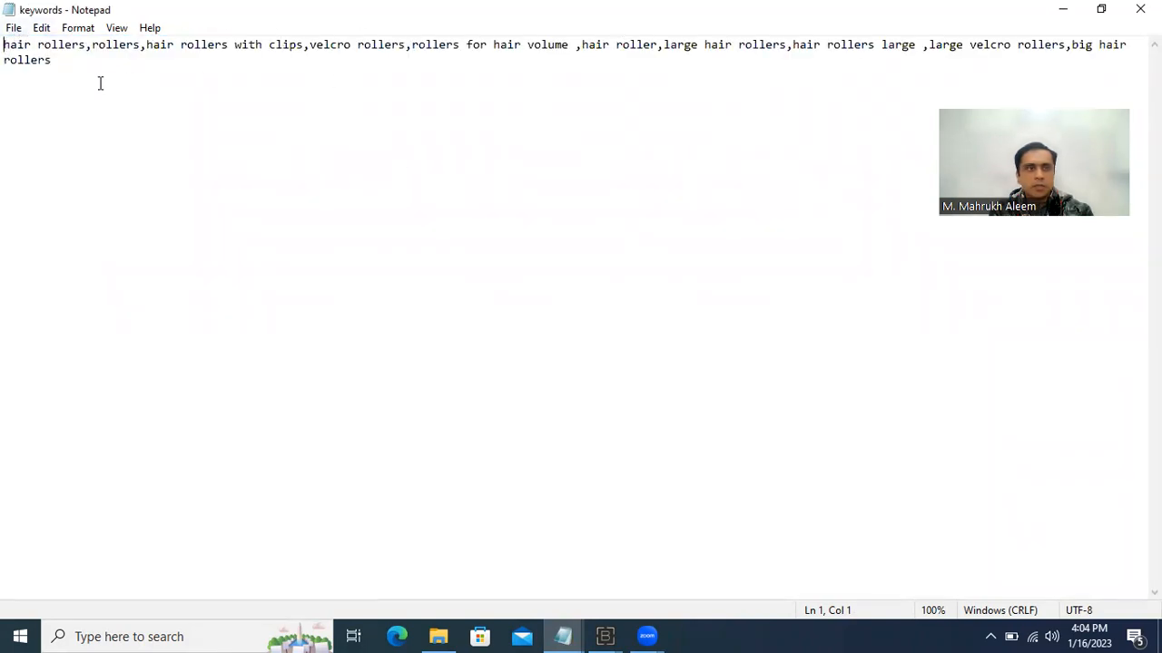
pyautogui.hotkey('ctrl', 'a')
pyautogui.click(228, 99)
pyautogui.hotkey('ctrl', 'a')
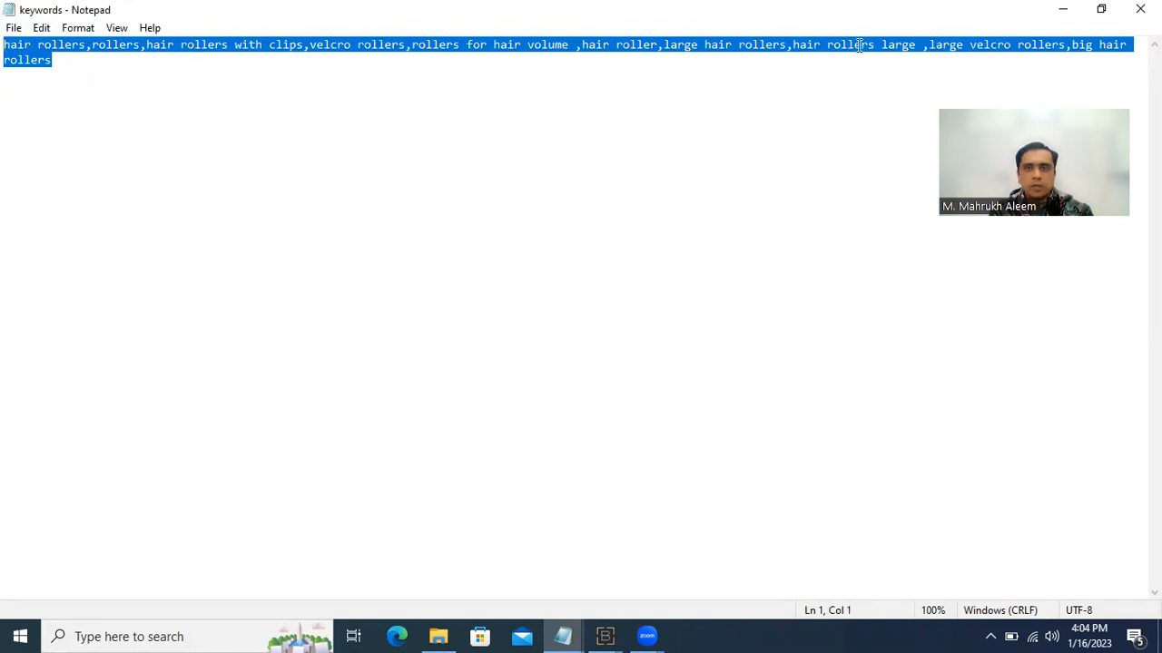
pyautogui.click(1066, 11)
pyautogui.click(1062, 7)
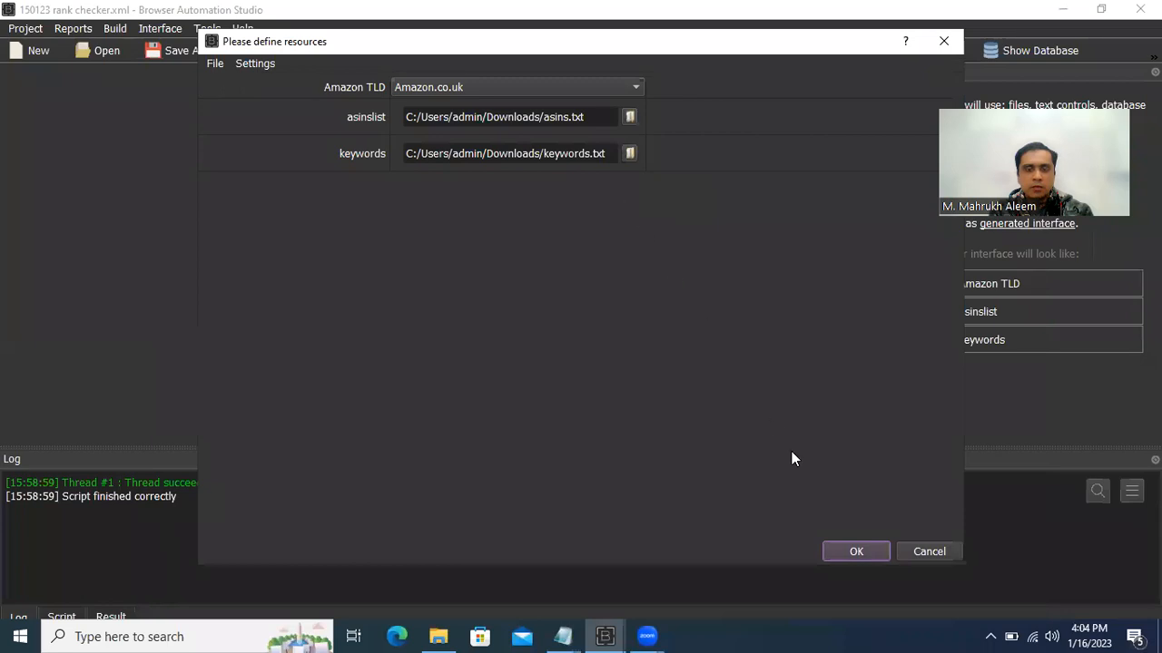
# Confirm the resources to start the script, and show Browser #1 in a maximized window
pyautogui.click(853, 552)
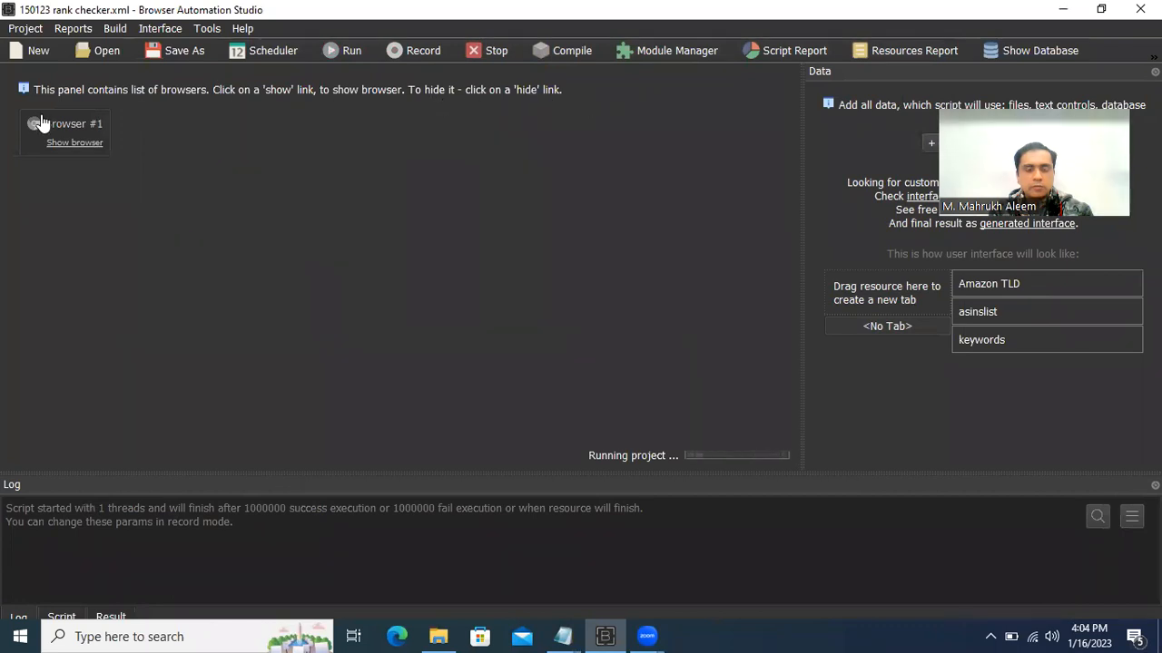
pyautogui.click(64, 153)
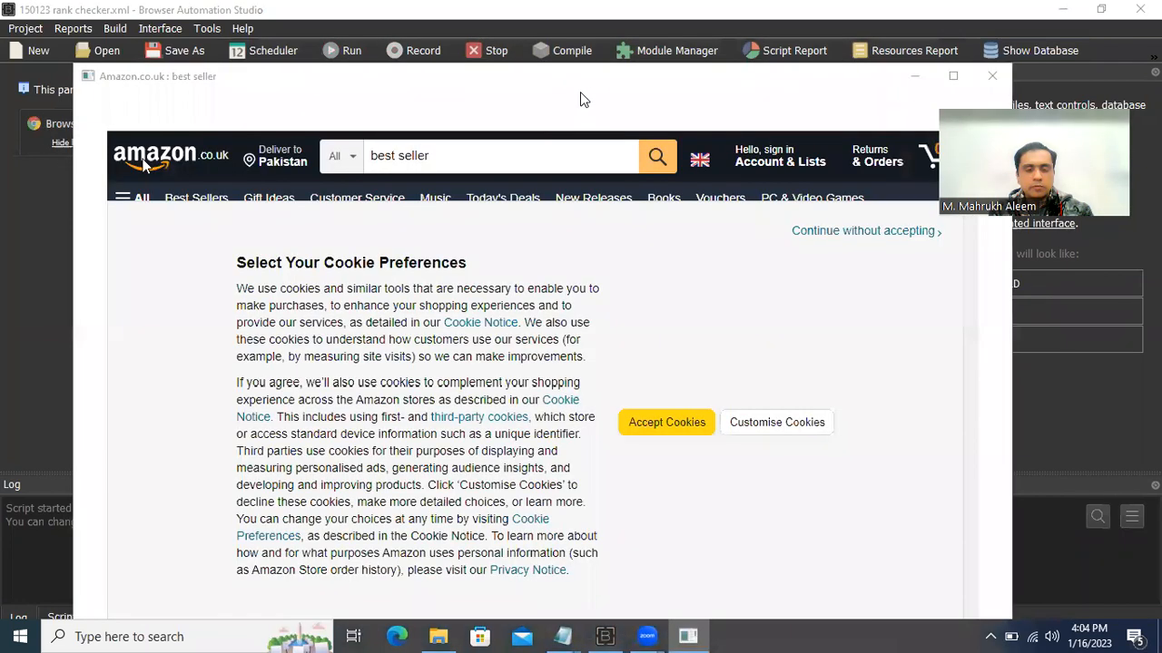
pyautogui.doubleClick(588, 80)
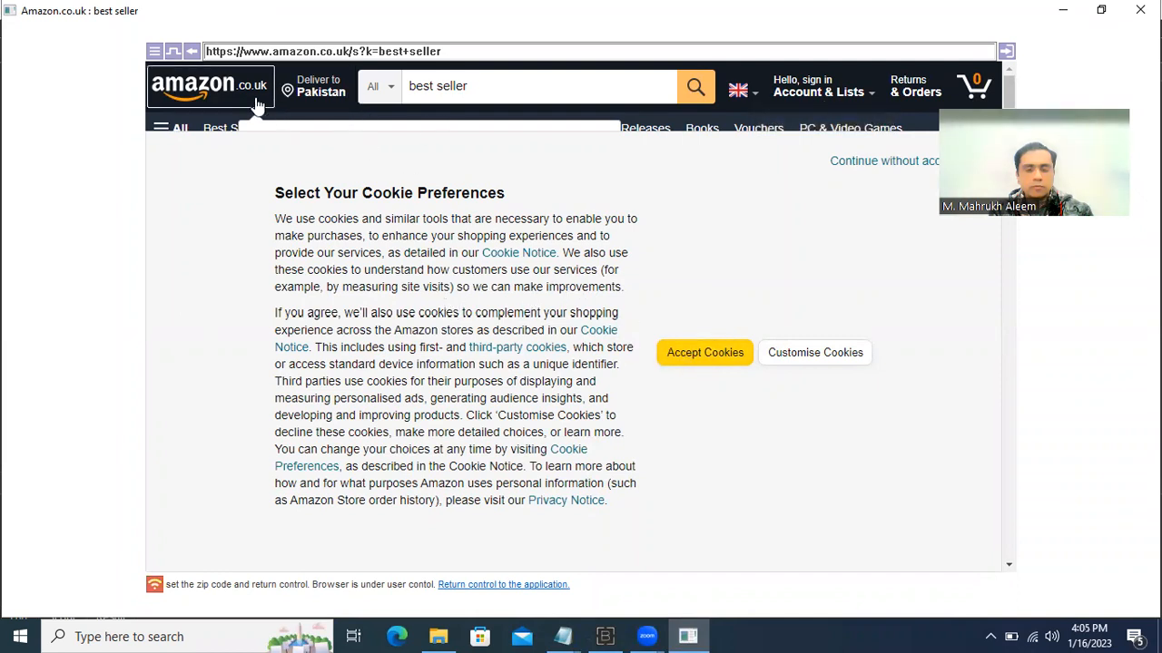
# Accept the Amazon cookies and try to apply the UK postcode swa1 1aa as the delivery location
pyautogui.click(686, 353)
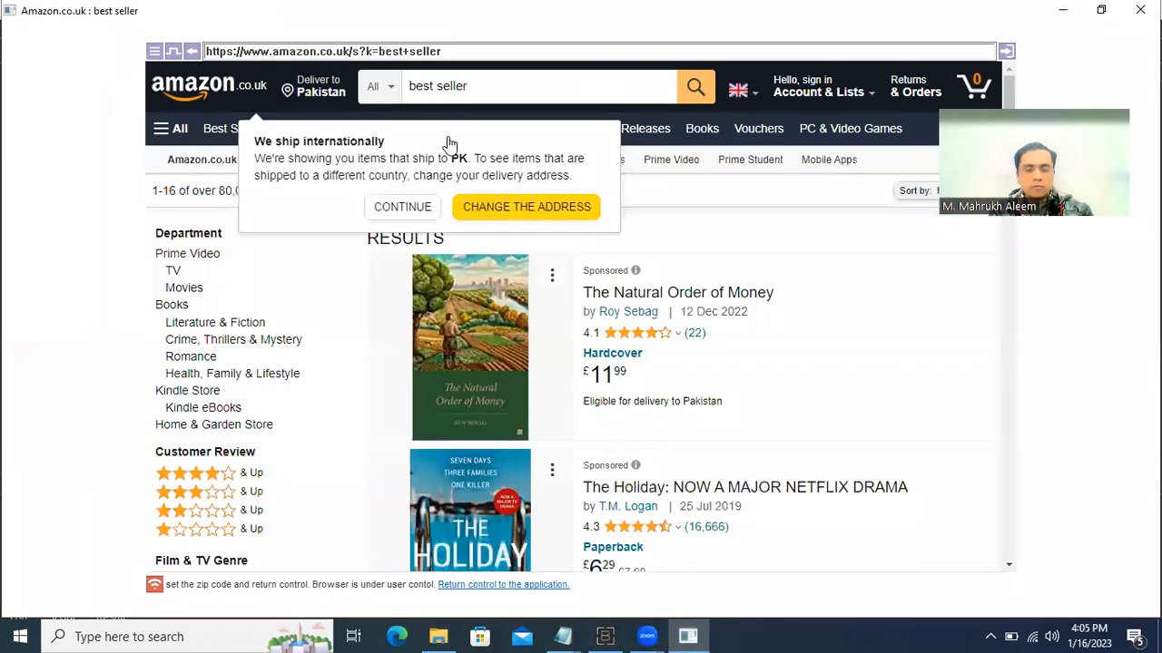
pyautogui.click(320, 88)
pyautogui.click(533, 358)
pyautogui.write('sw')
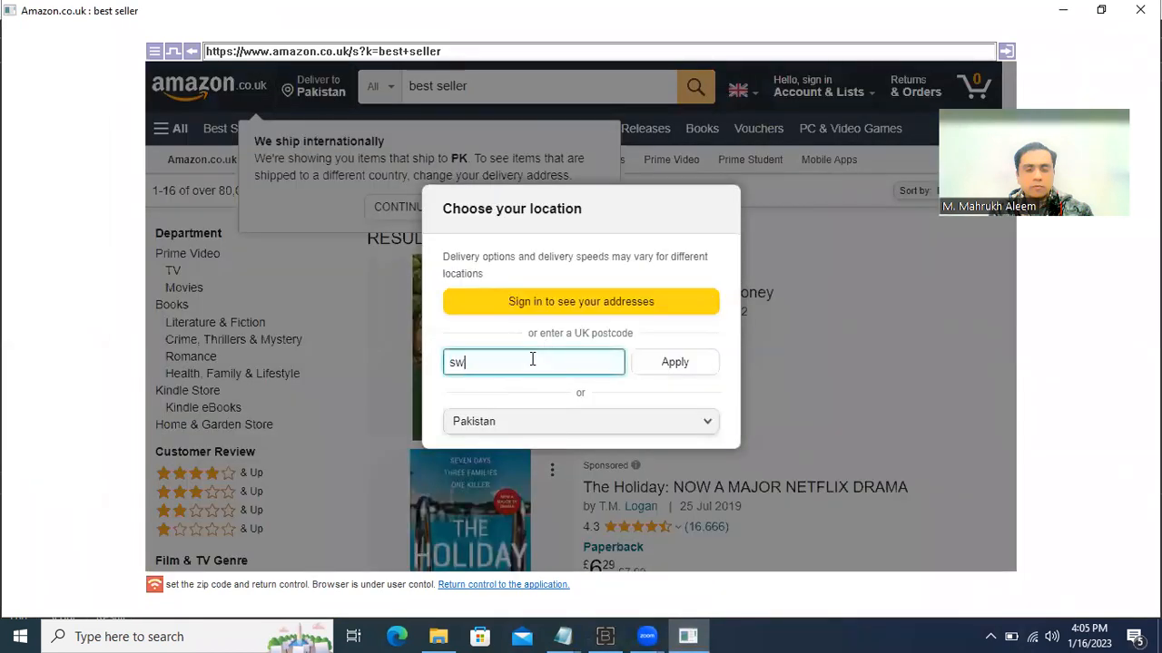
pyautogui.write('a1 1aa')
pyautogui.click(668, 370)
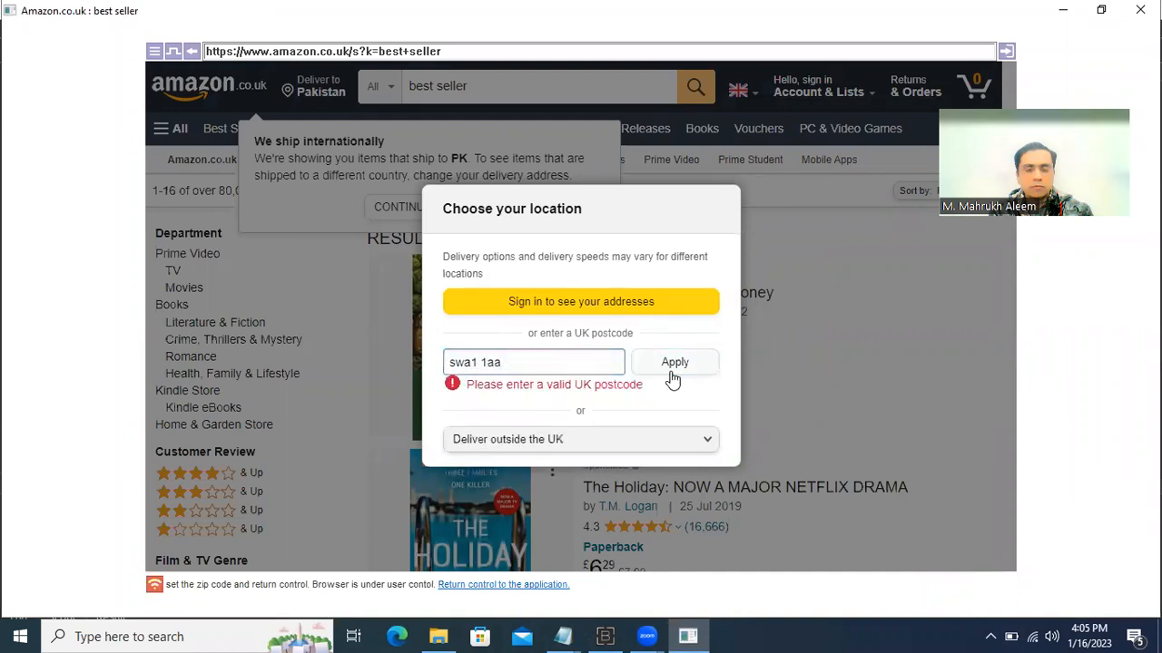
# Correct the delivery postcode to sw1a 1aa, apply it, and return browser control to the application
pyautogui.click(478, 366)
pyautogui.press('BackSpace')
pyautogui.press('BackSpace')
pyautogui.write('1a')
pyautogui.click(677, 366)
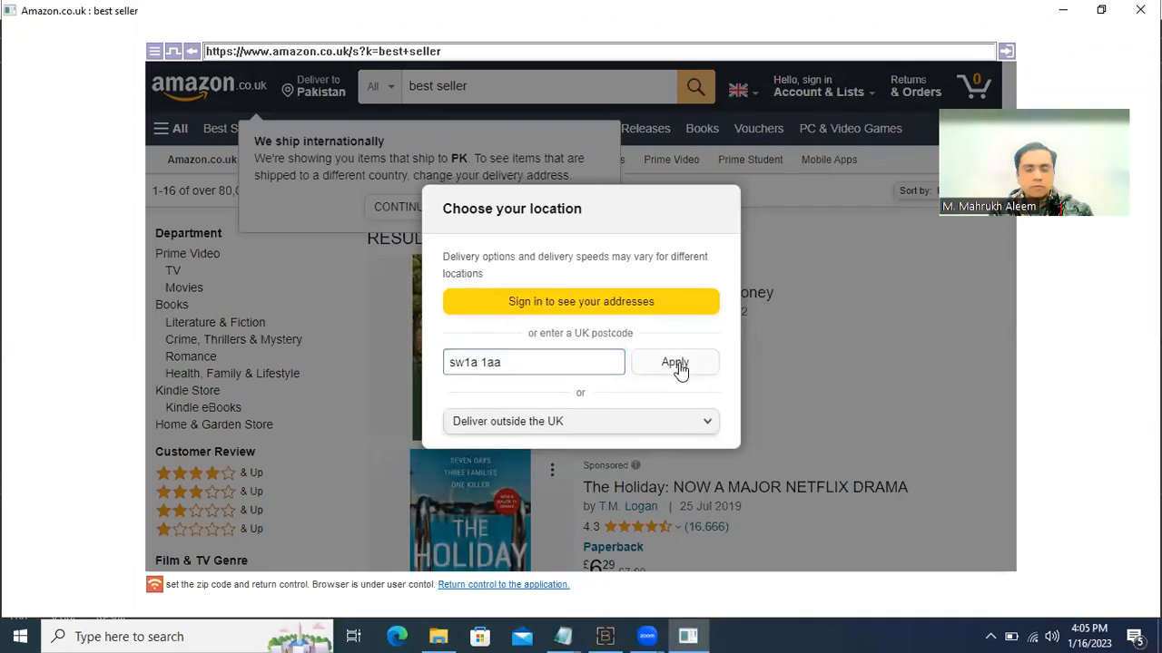
pyautogui.click(509, 586)
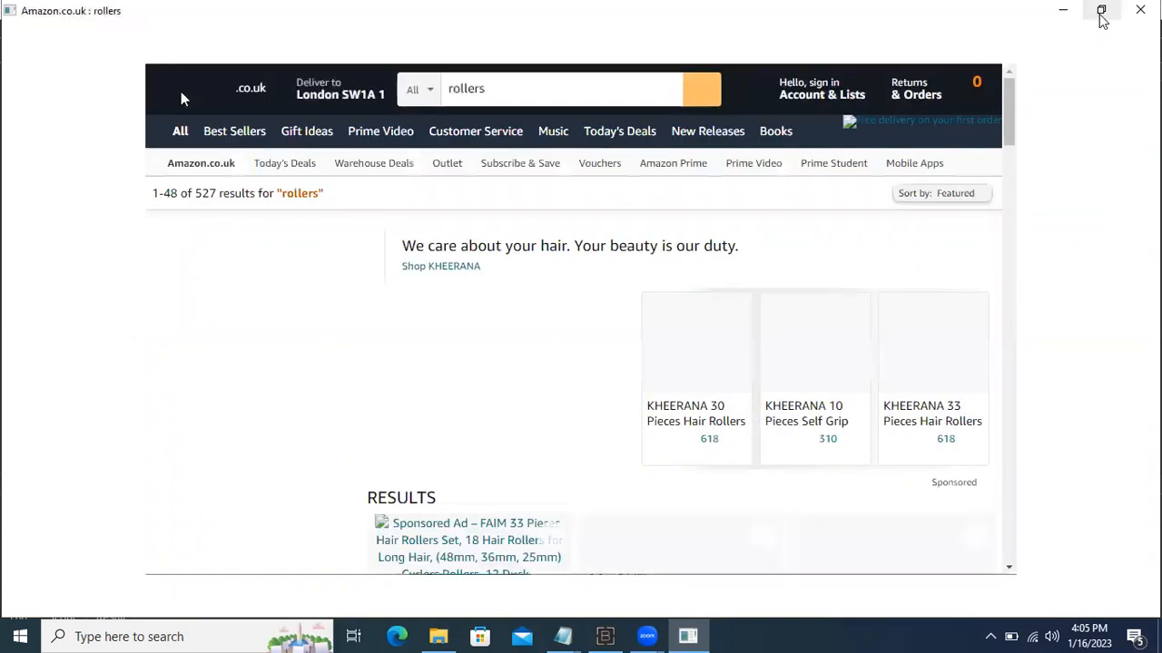
# Hide the automated browser while the keywords are processed, and return control of the restarted Browser #1 to the application
pyautogui.click(1138, 11)
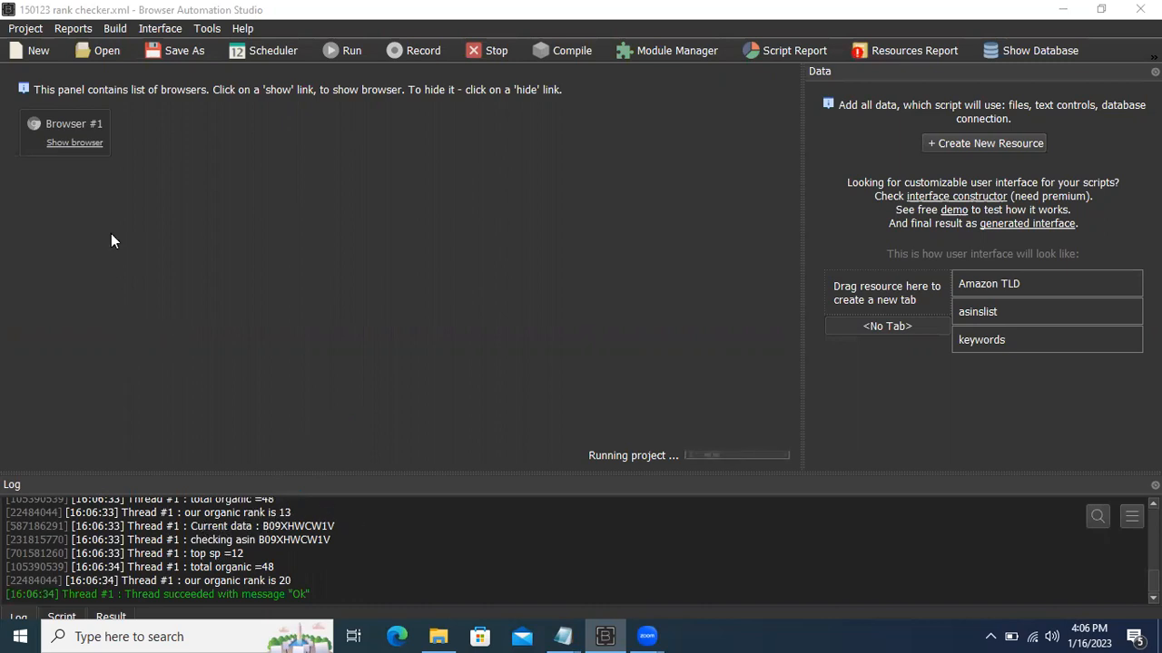
pyautogui.click(76, 142)
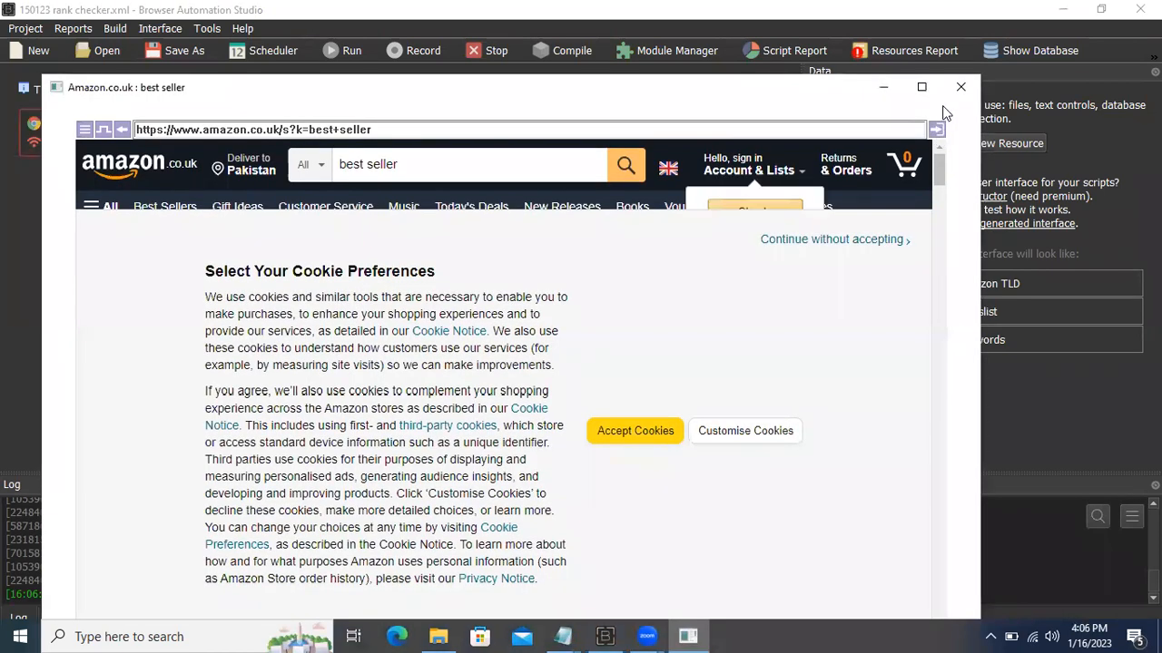
pyautogui.click(936, 129)
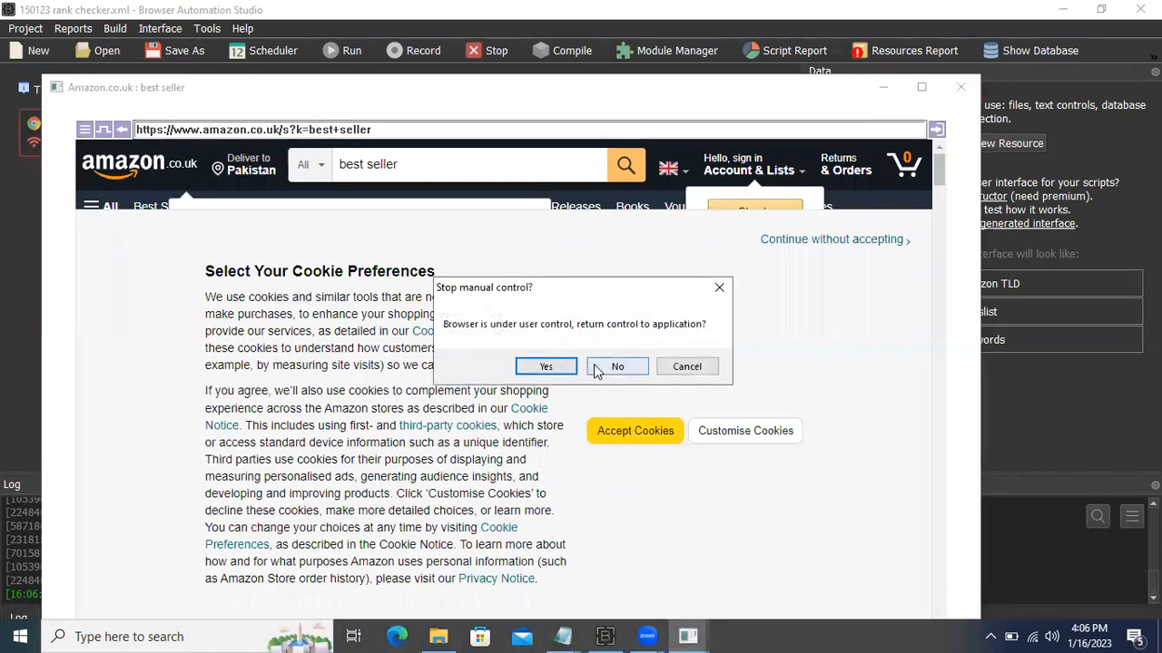
pyautogui.click(564, 366)
pyautogui.click(672, 544)
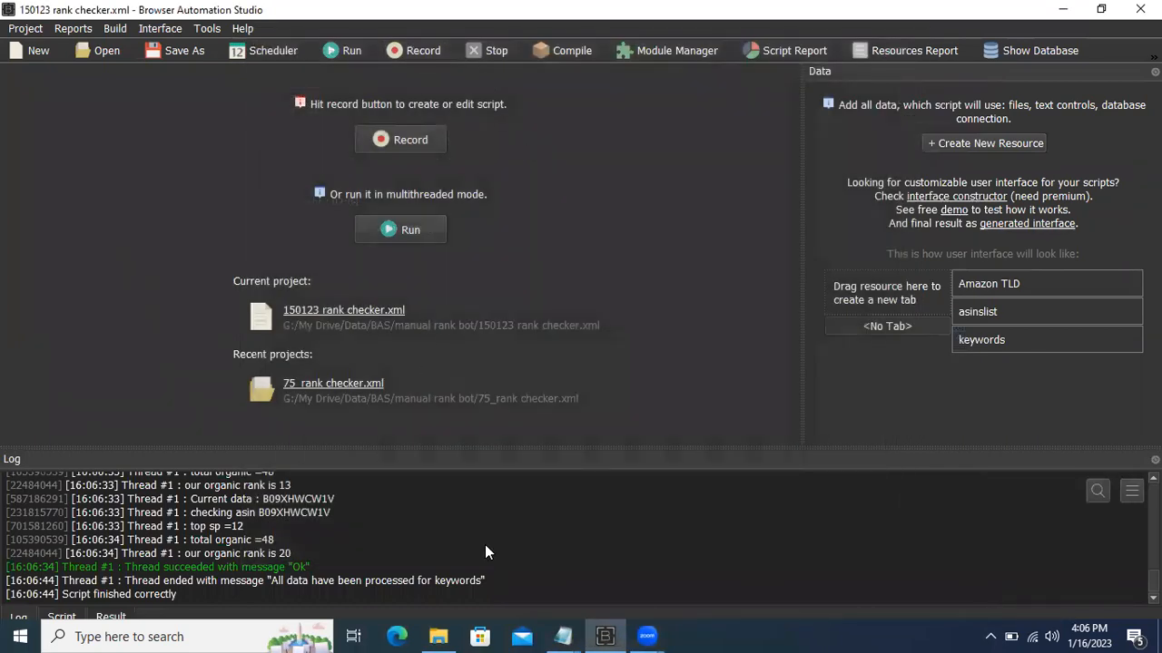
# Open the ranks text file from the C: drive's rank folder and review the rank of each keyword
pyautogui.click(443, 629)
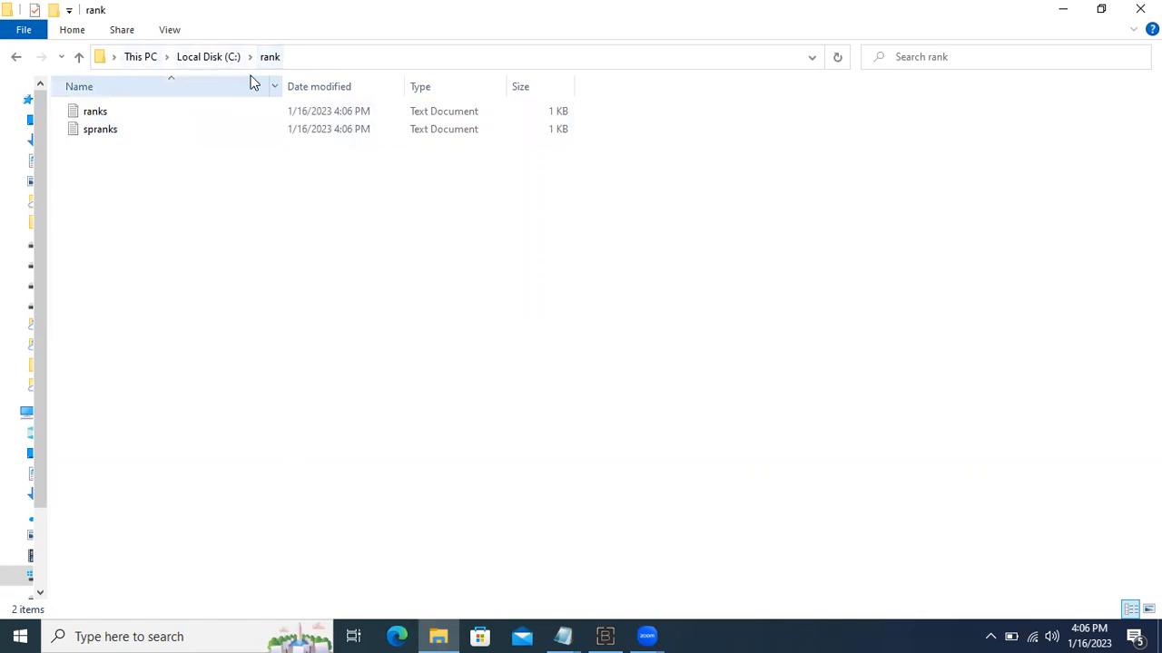
pyautogui.doubleClick(111, 113)
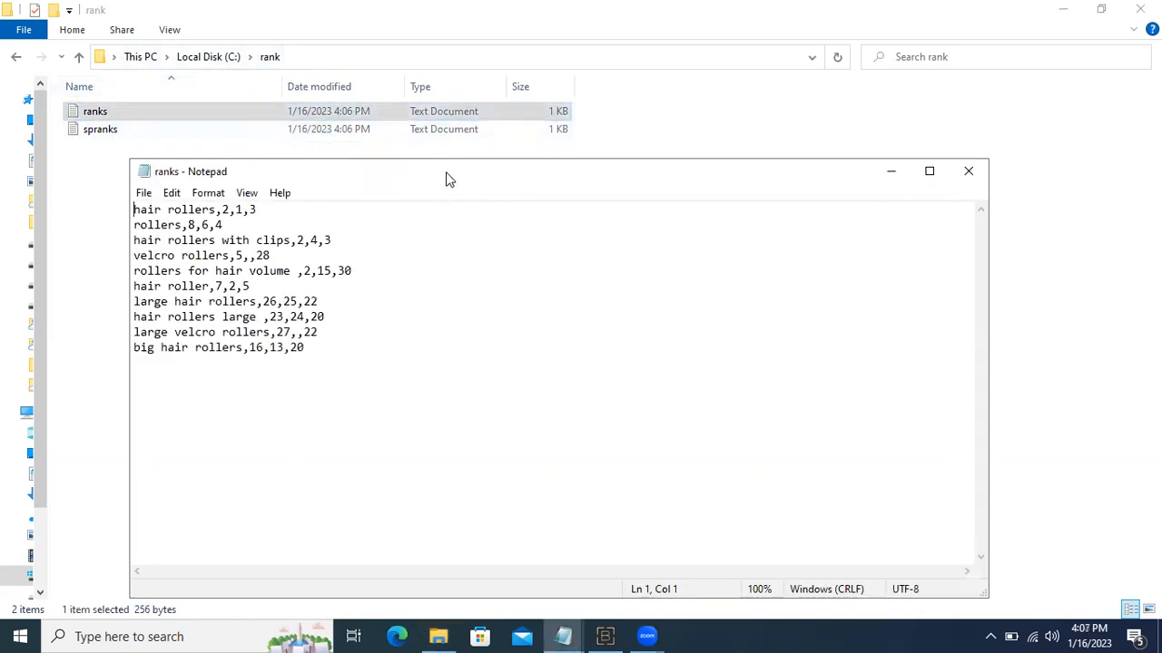
pyautogui.moveTo(446, 179); pyautogui.dragTo(617, 156)
pyautogui.moveTo(535, 336); pyautogui.dragTo(124, 136)
# Open the spranks text file from the rank folder and copy all of its contents
pyautogui.doubleClick(125, 133)
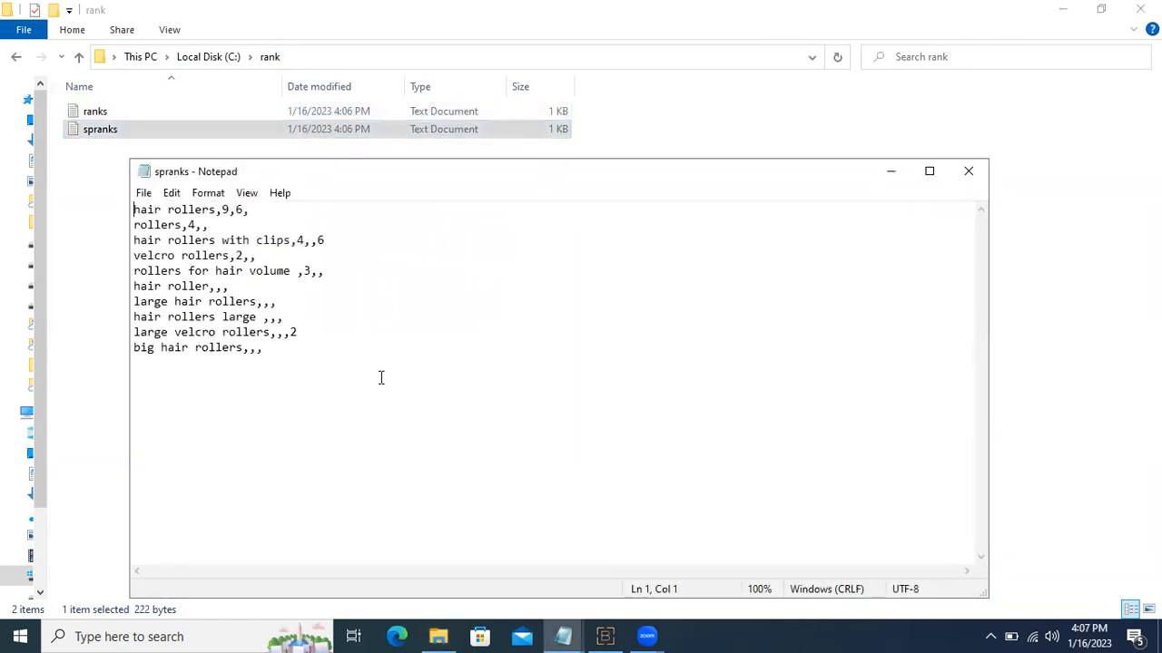
pyautogui.moveTo(378, 375); pyautogui.dragTo(99, 194)
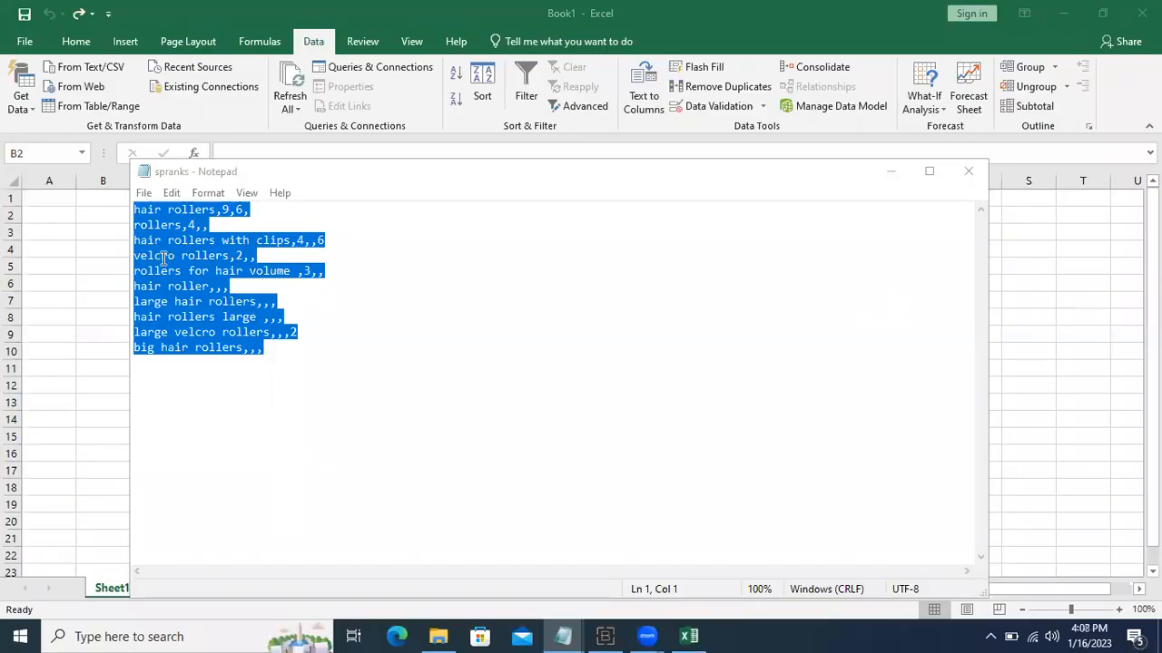
pyautogui.rightClick(163, 258)
pyautogui.click(204, 314)
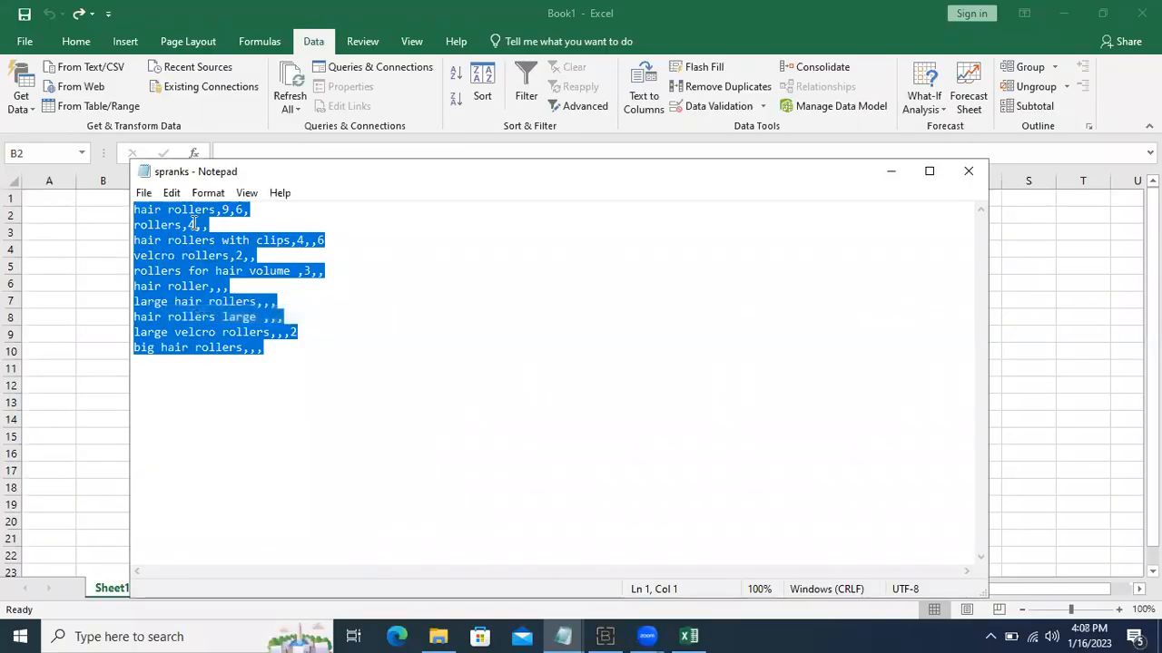
# Paste the copied spranks data into the blank Excel workbook at cell B2 and widen column B to fit the keywords
pyautogui.click(225, 9)
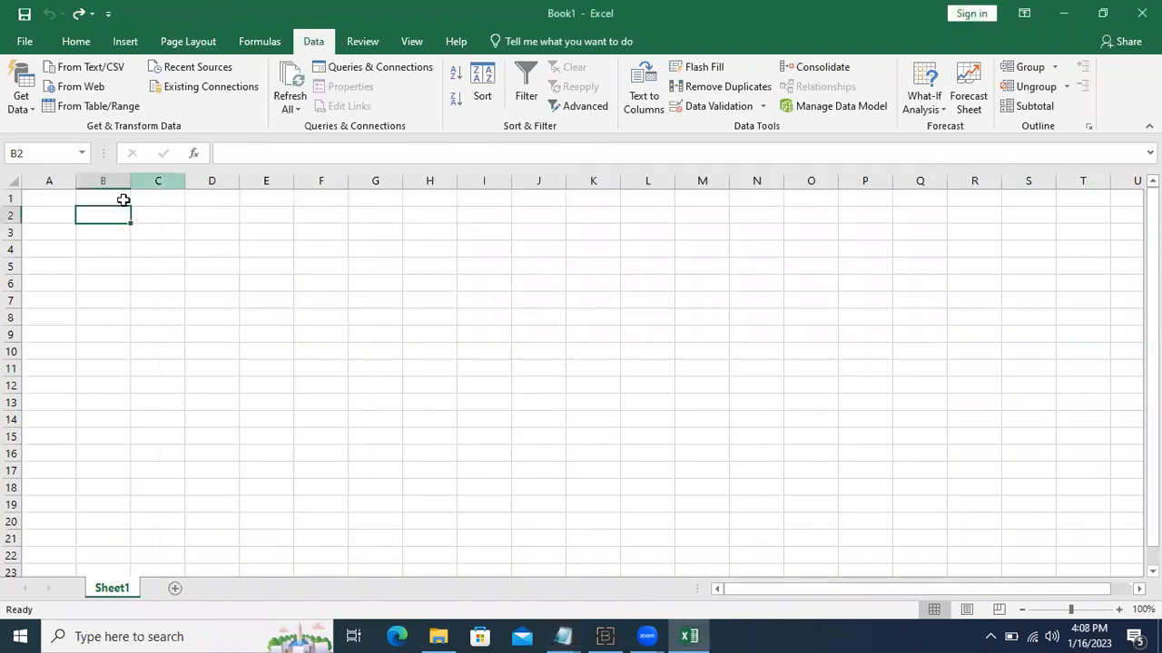
pyautogui.rightClick(118, 210)
pyautogui.click(154, 289)
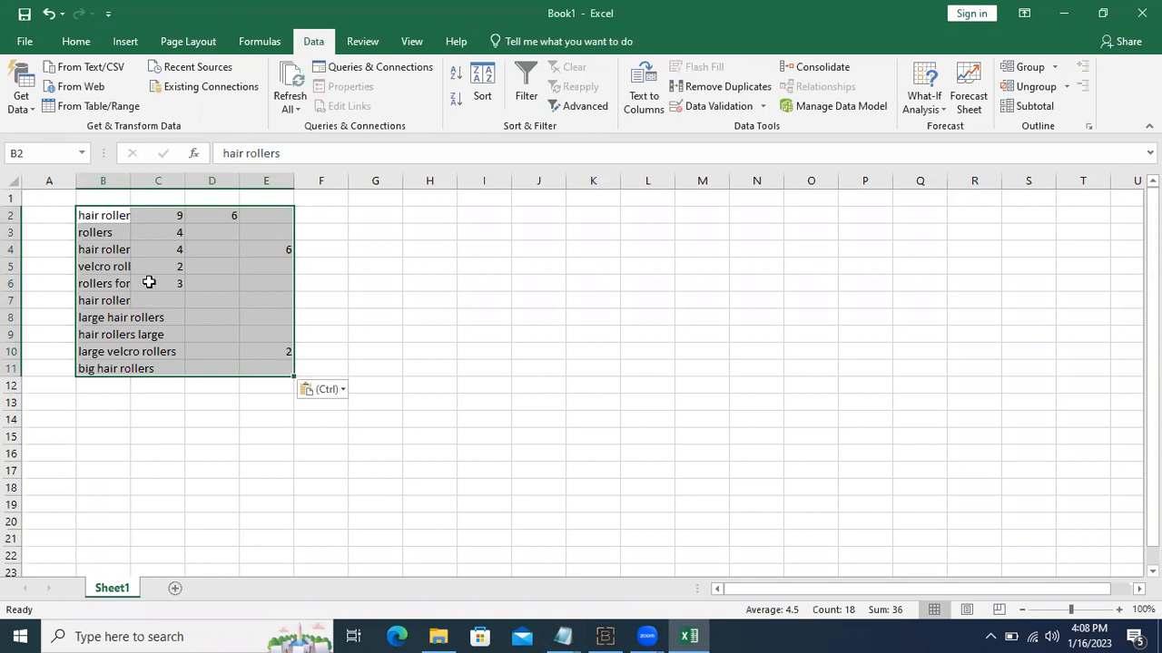
pyautogui.click(112, 221)
pyautogui.moveTo(131, 176); pyautogui.dragTo(205, 177)
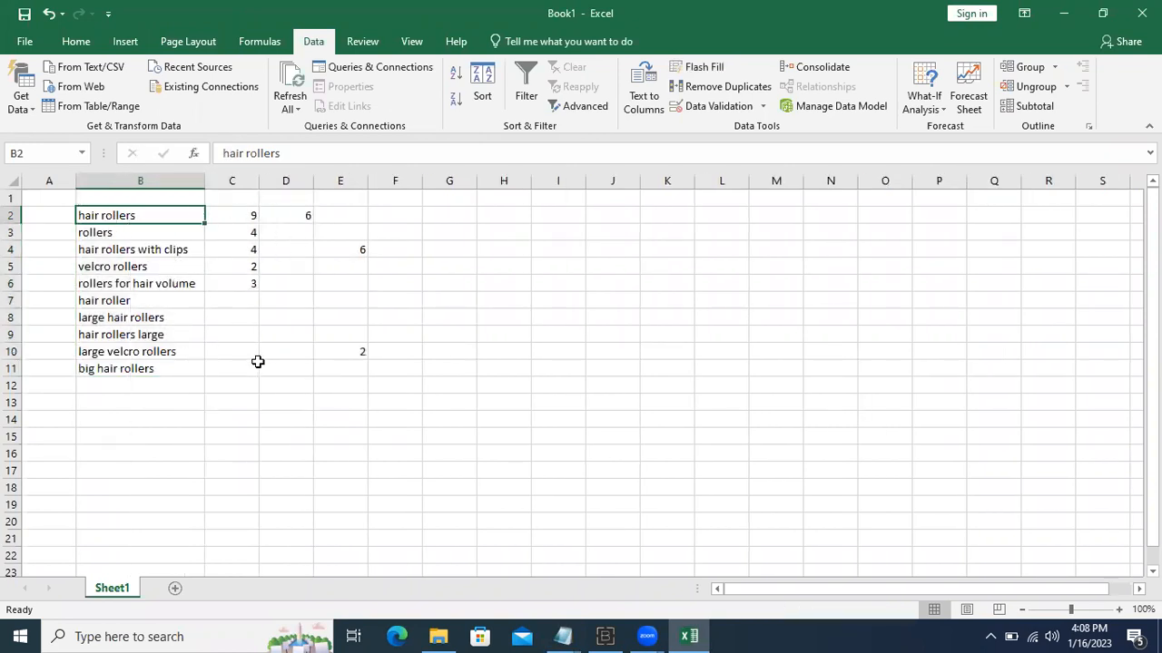
# Examine the pasted keyword table, its rank columns C and D, and the empty header cells C1 to E1
pyautogui.moveTo(358, 358); pyautogui.dragTo(78, 203)
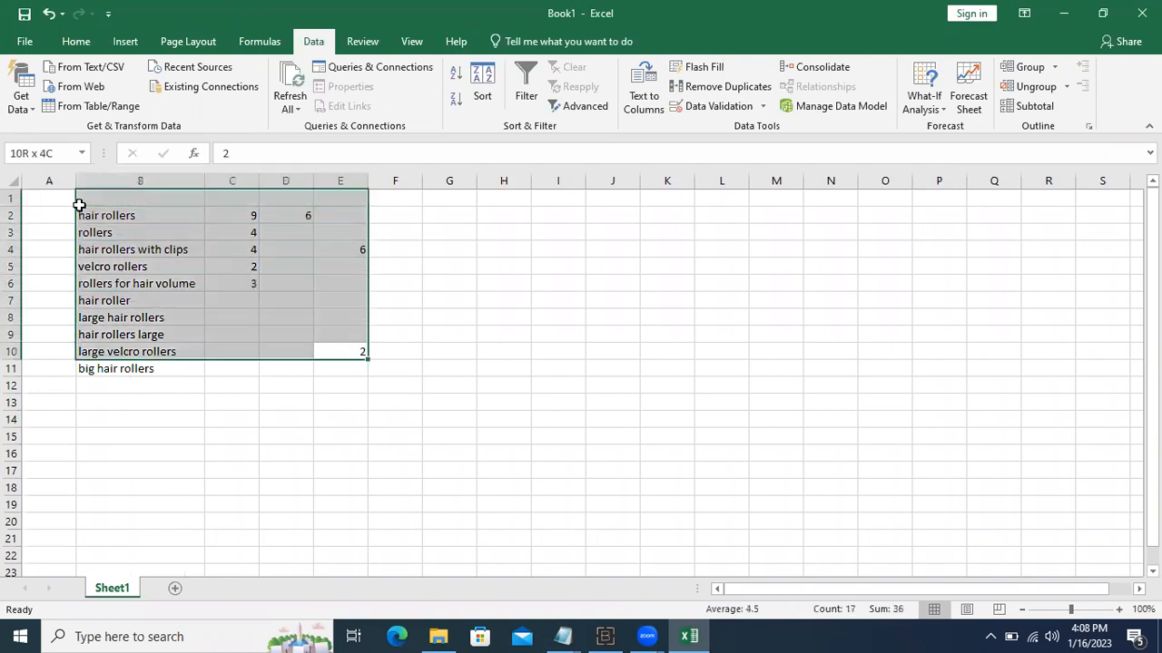
pyautogui.click(134, 257)
pyautogui.moveTo(252, 218); pyautogui.dragTo(248, 370)
pyautogui.moveTo(295, 221); pyautogui.dragTo(293, 370)
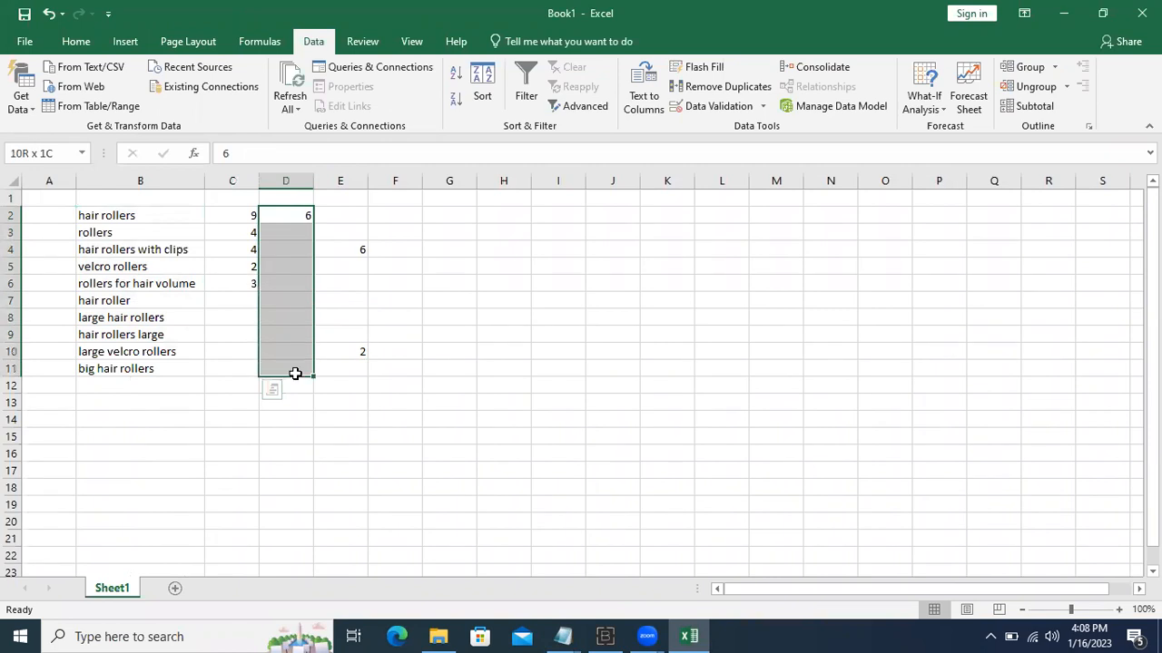
pyautogui.click(230, 201)
pyautogui.click(299, 200)
pyautogui.click(343, 199)
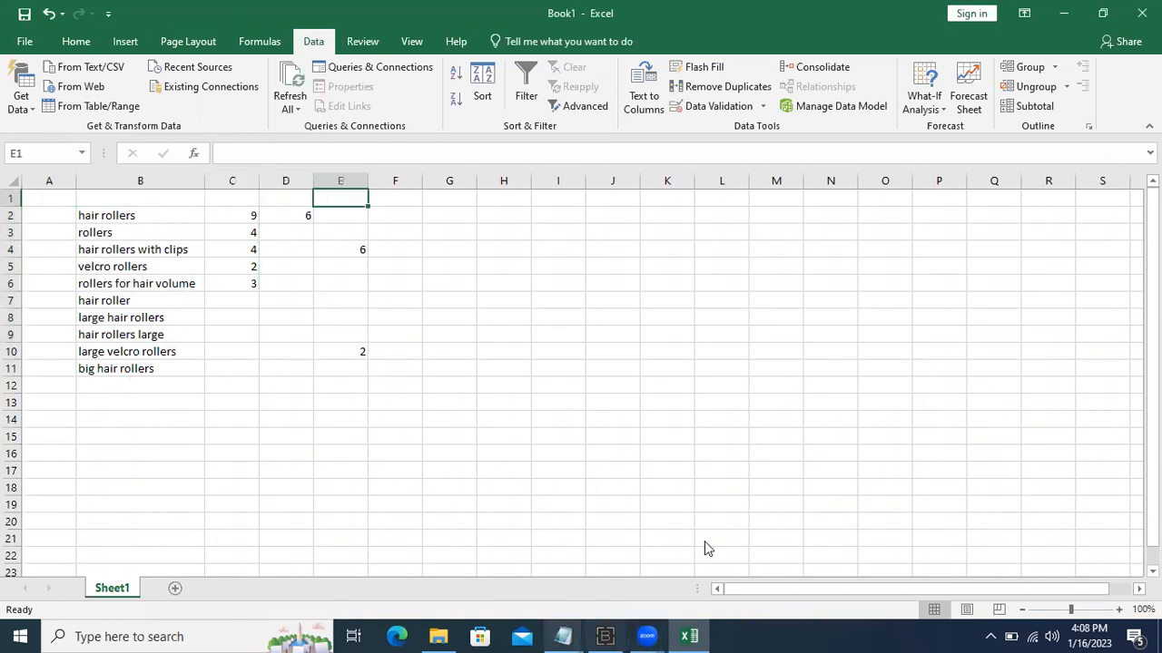
# Copy the three ASINs from the asins file and paste them as column headers starting at cell C1
pyautogui.hotkey('alt', 'Tab')
pyautogui.hotkey('ctrl', 'c')
pyautogui.hotkey('alt', 'Tab')
pyautogui.click(229, 198)
pyautogui.hotkey('ctrl', 'v')
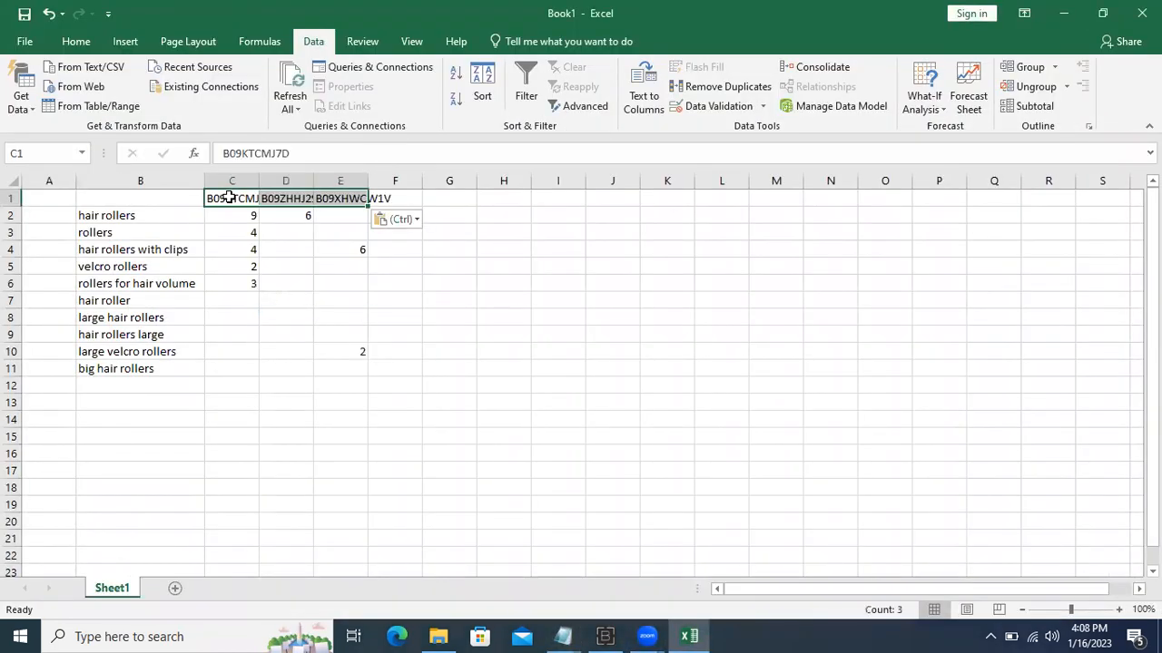
# Check the ASIN headers in row 1 and widen column C to fit its full ASIN
pyautogui.click(295, 197)
pyautogui.click(337, 197)
pyautogui.click(255, 201)
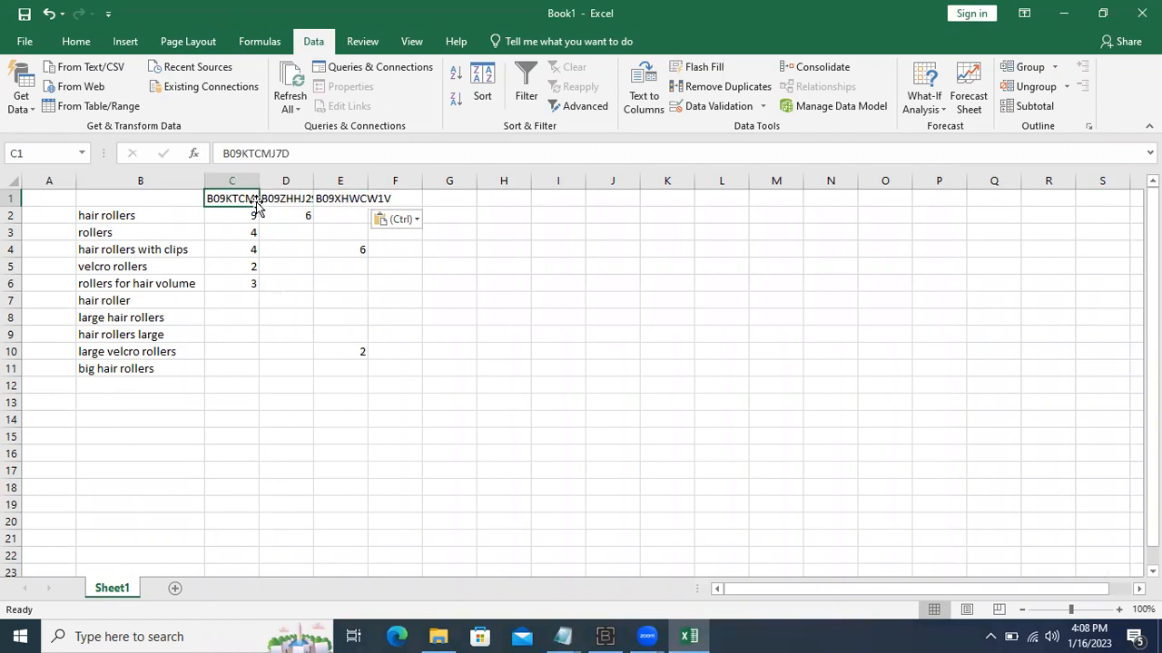
pyautogui.moveTo(258, 180); pyautogui.dragTo(383, 181)
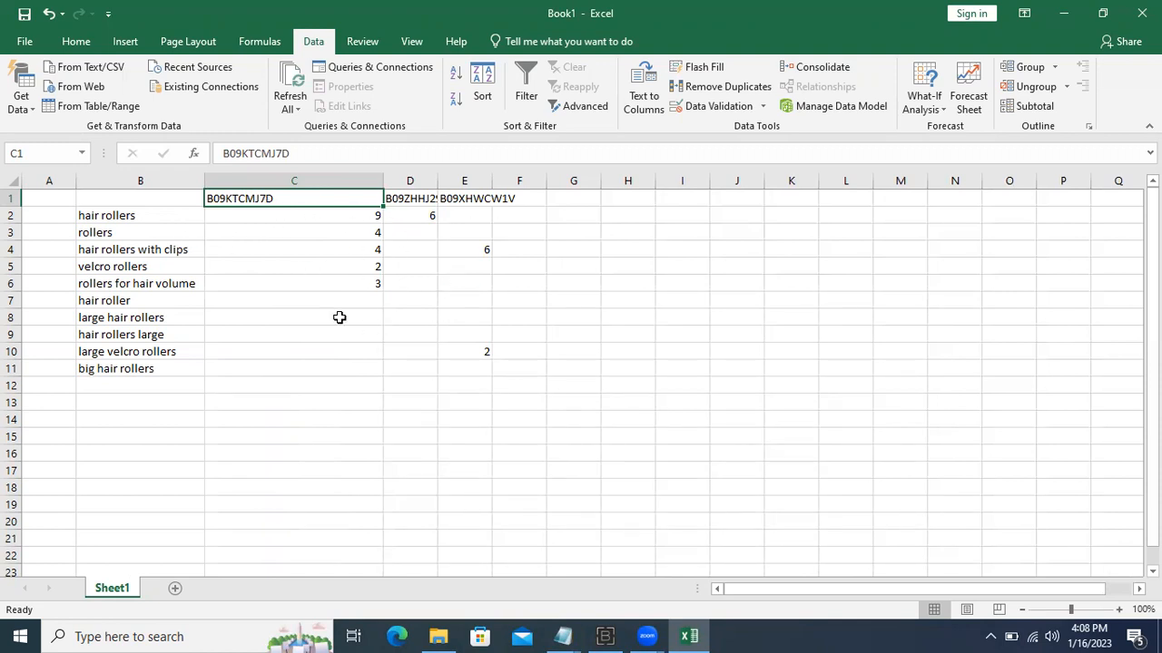
# Run Text to Columns on the keyword range B1:B11 as delimited data with tab and comma as delimiters
pyautogui.moveTo(121, 202); pyautogui.dragTo(122, 369)
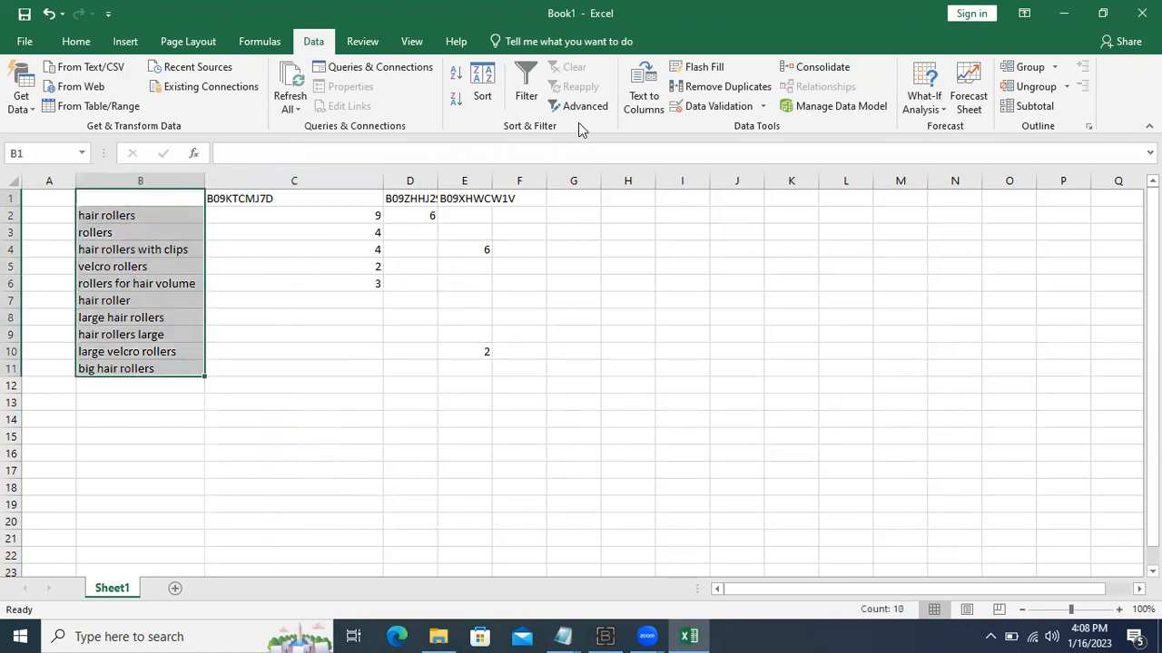
pyautogui.click(638, 104)
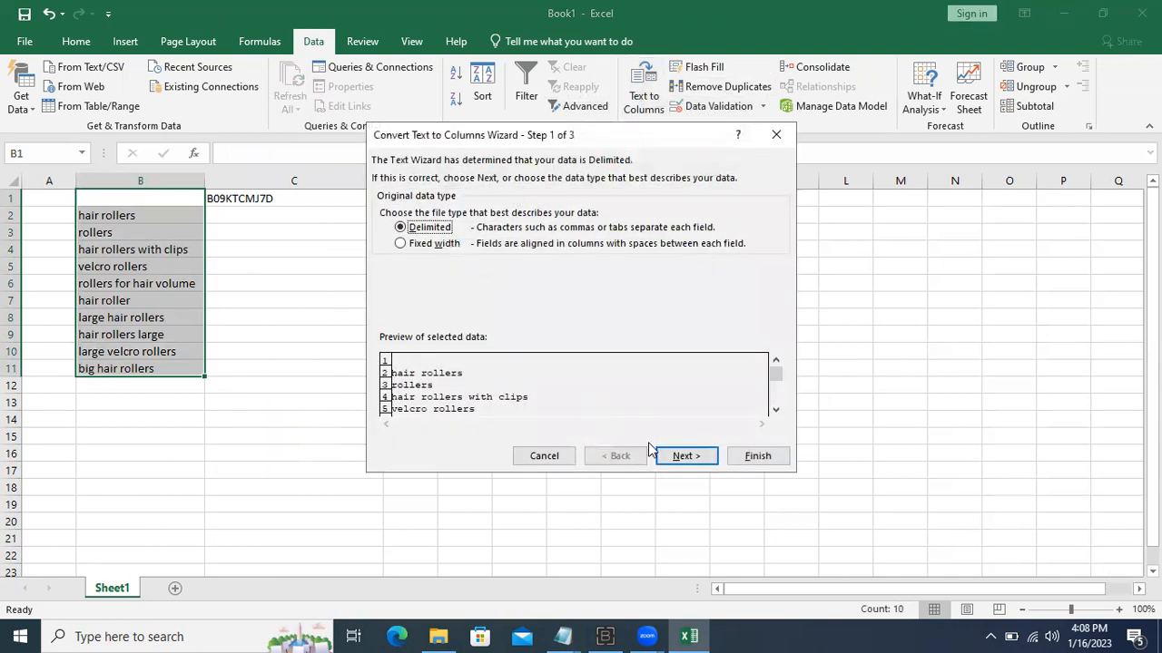
pyautogui.click(683, 456)
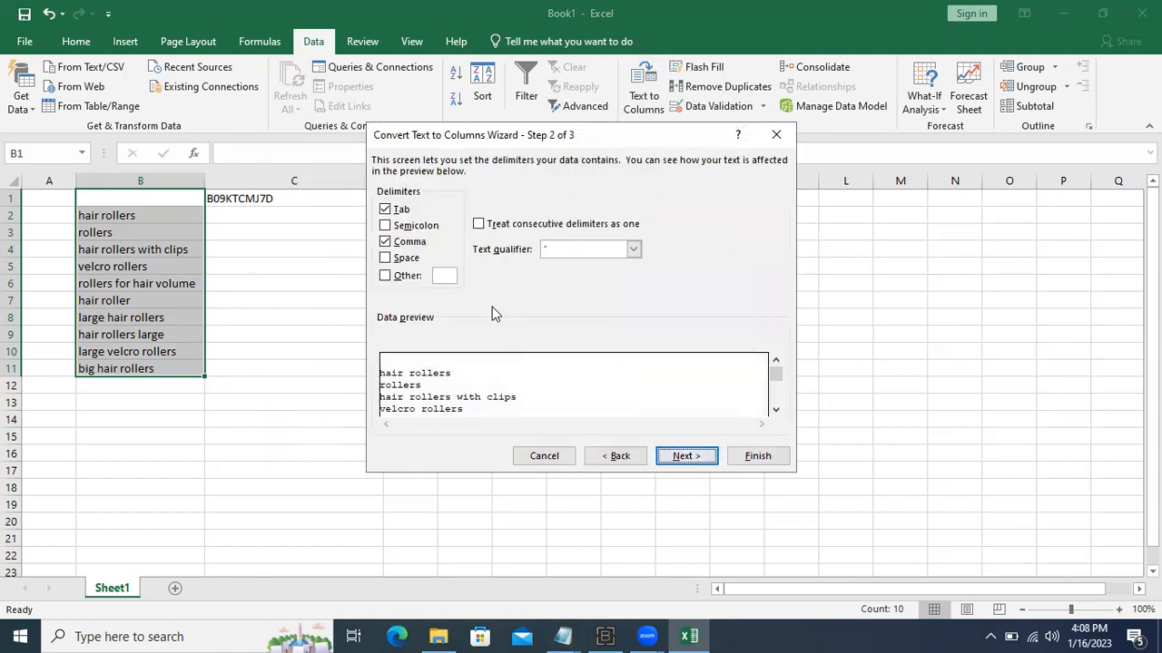
pyautogui.click(755, 458)
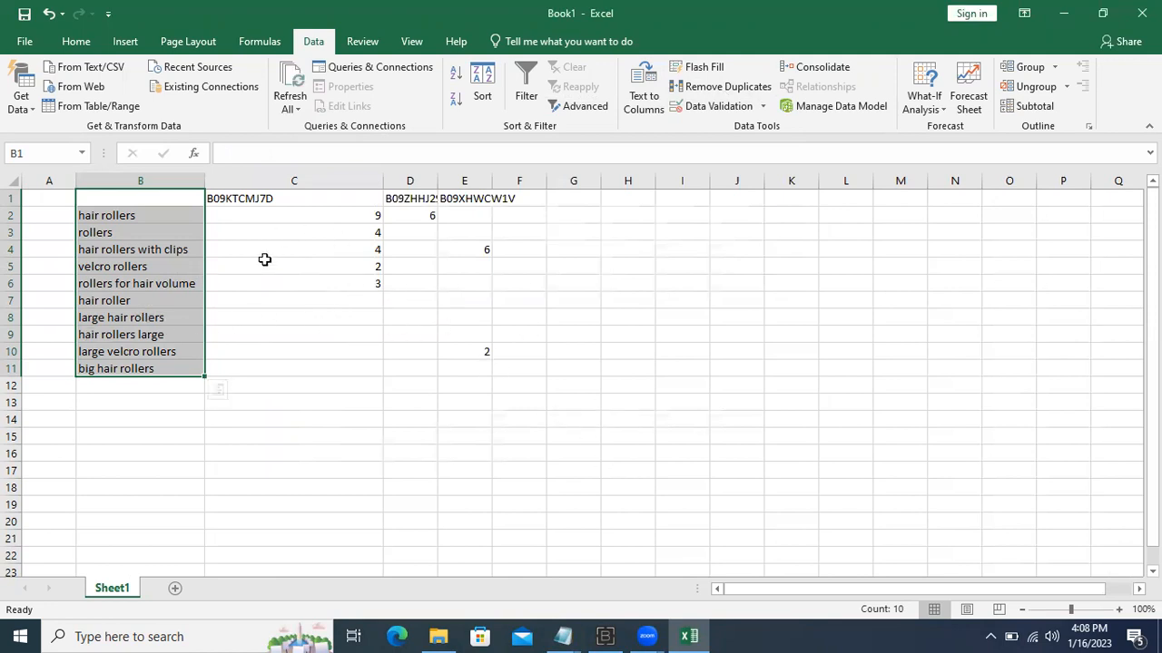
# Examine the keywords in column B and the rank values under the three ASIN headers in columns C to E
pyautogui.click(163, 232)
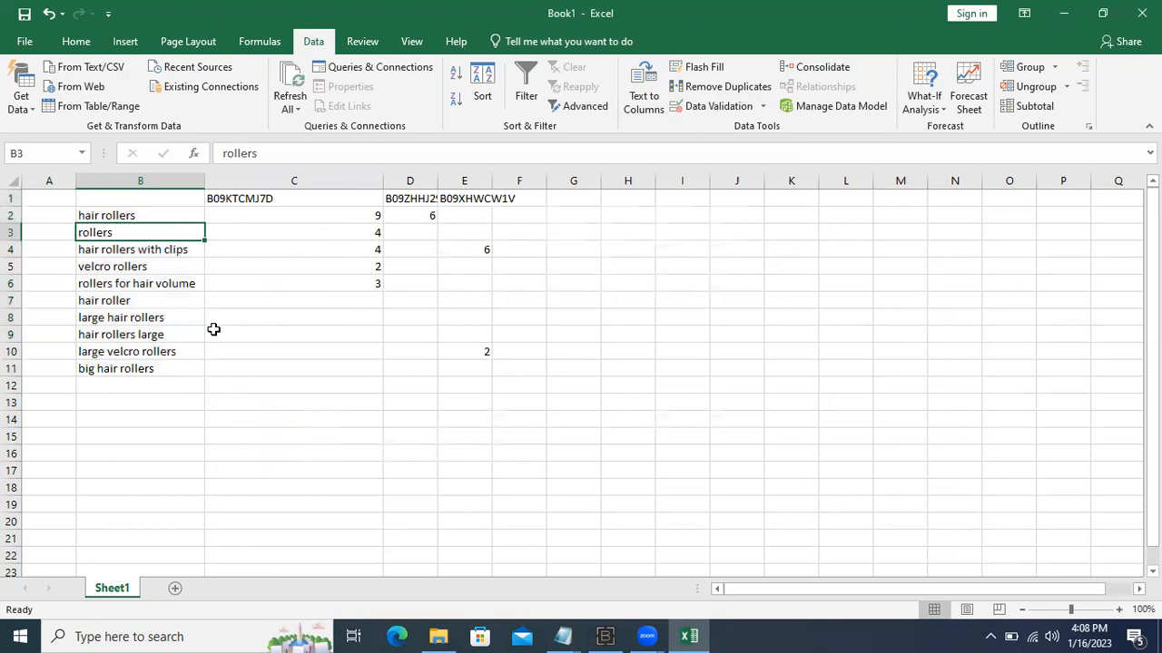
pyautogui.moveTo(151, 221); pyautogui.dragTo(153, 390)
pyautogui.moveTo(236, 218); pyautogui.dragTo(489, 432)
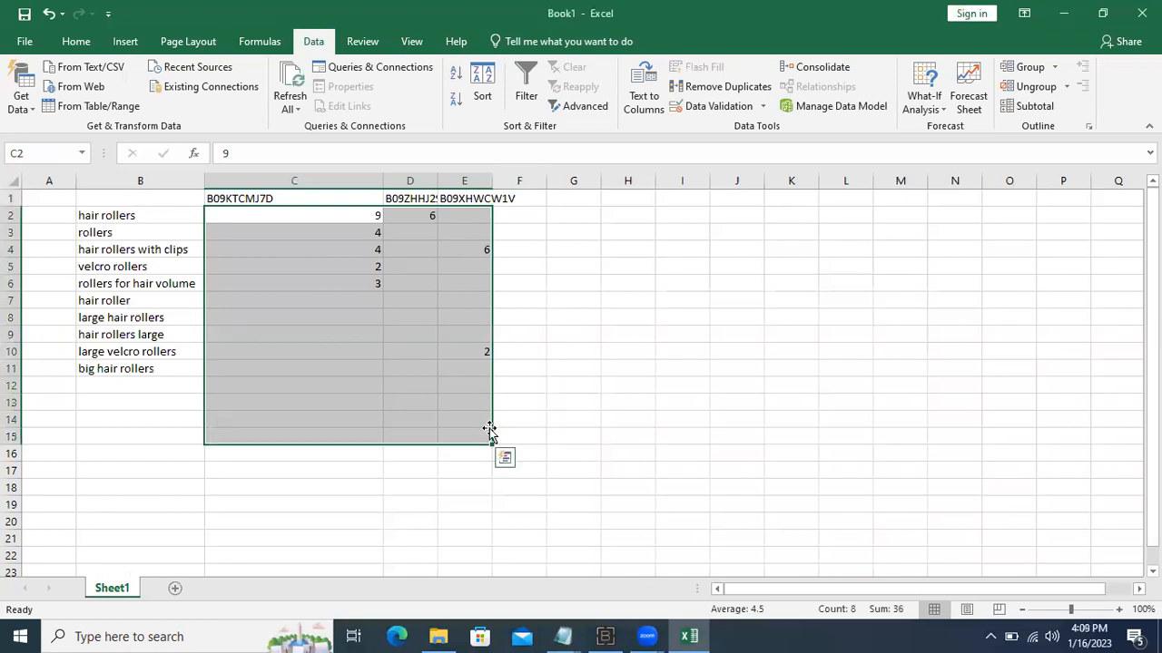